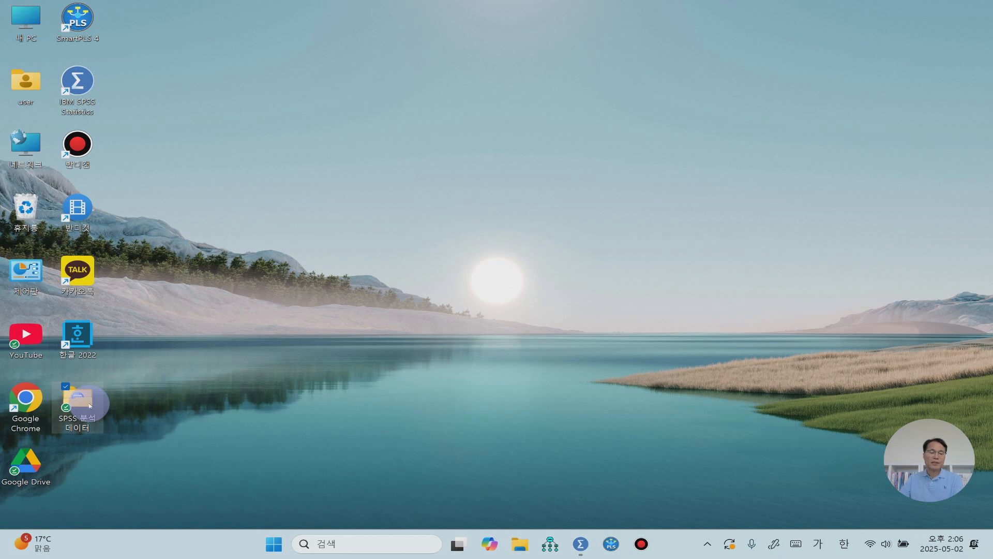
Locate the chapter 2 frequency and descriptive analysis data file in the desktop folder SPSS 분석 데이터, and close the folder
double_click(77, 399)
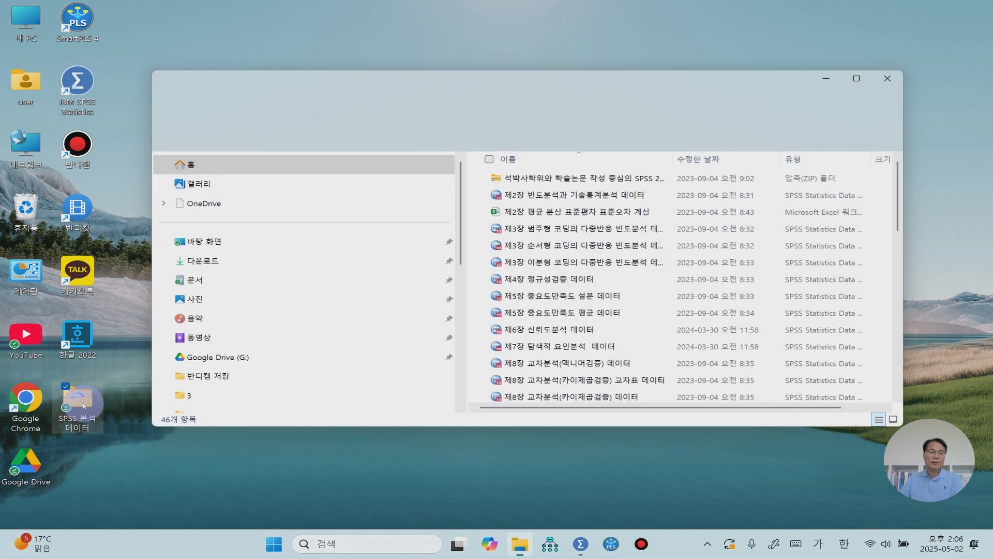
click(572, 196)
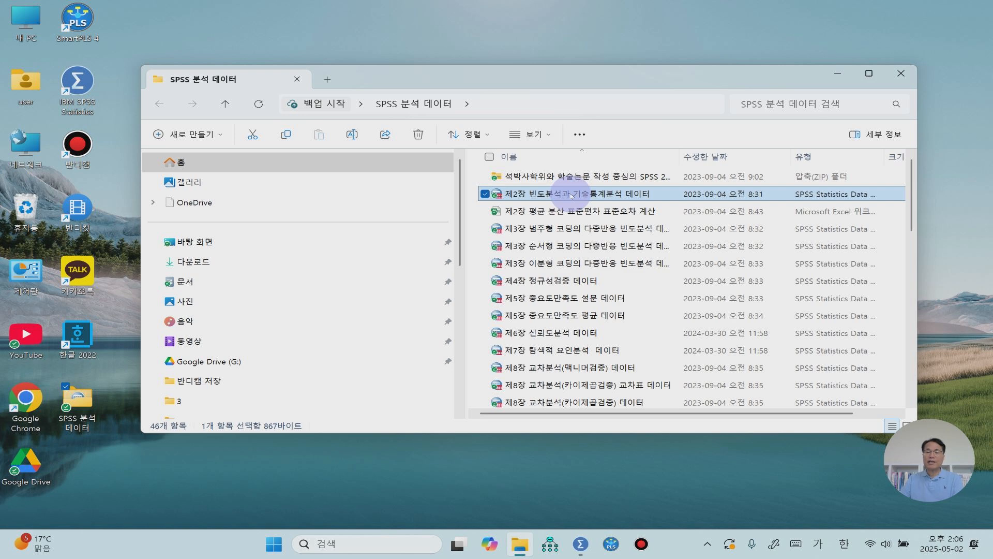
click(900, 73)
Switch to the SPSS Data Editor and open the data file 제2장 빈도분석과 기술통계분석 데이터.sav
mouse_move(581, 545)
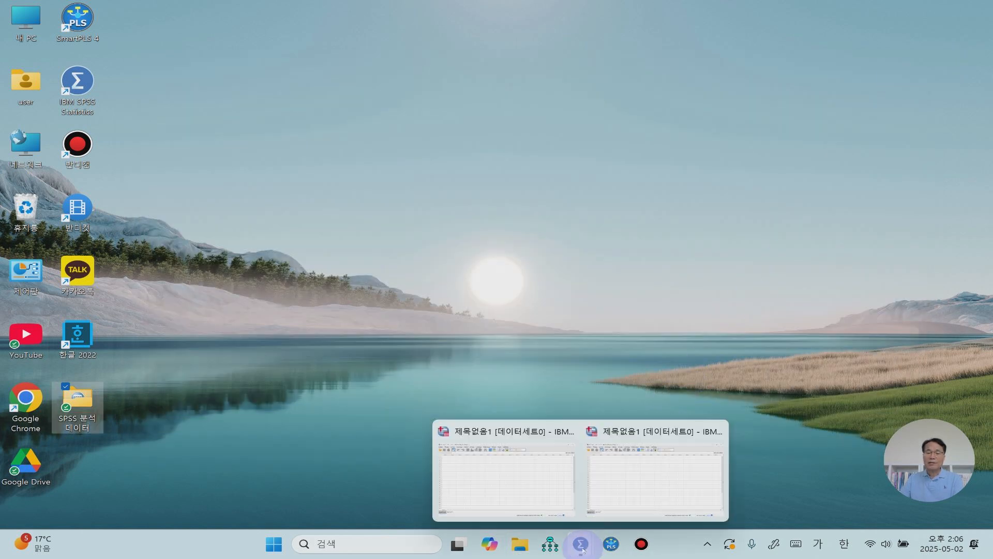
click(510, 500)
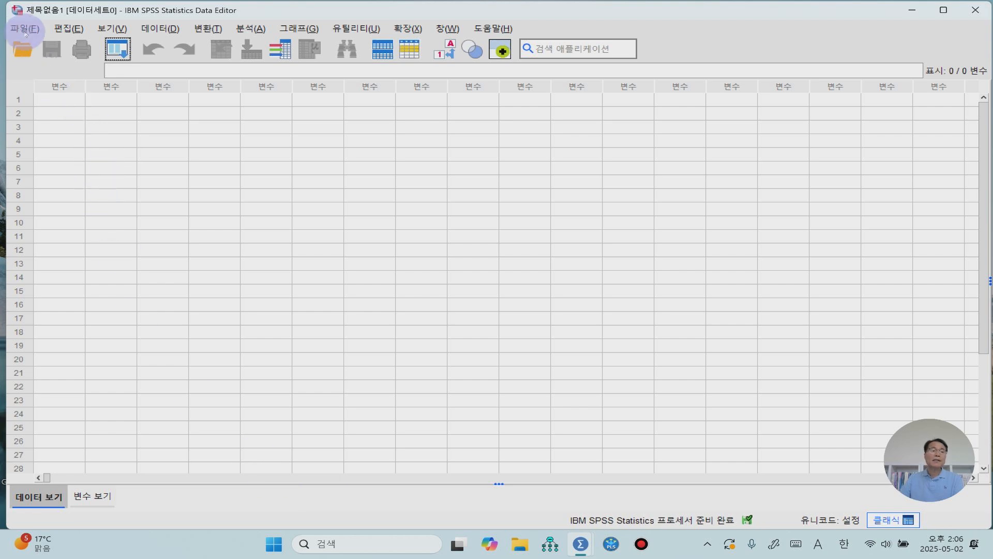
click(25, 30)
mouse_move(31, 61)
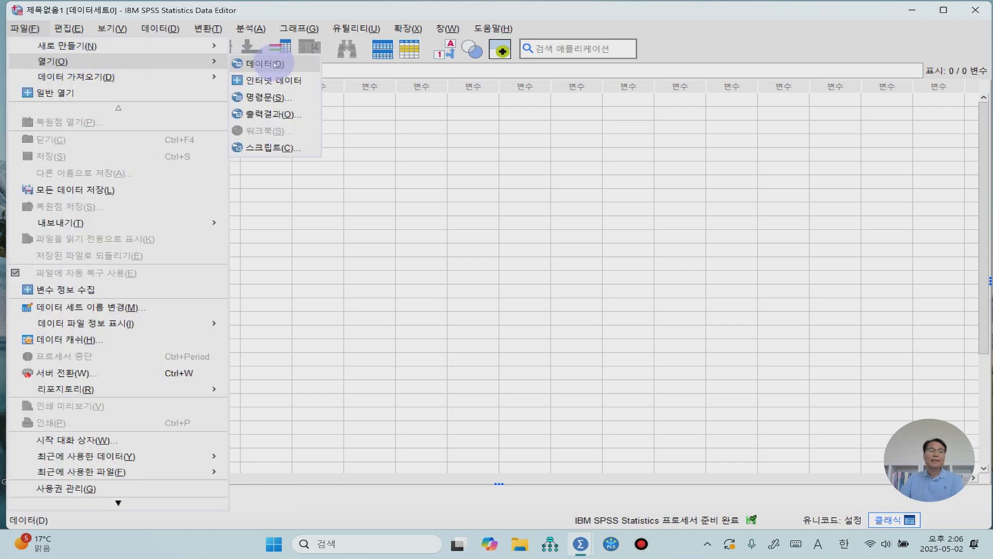
click(274, 63)
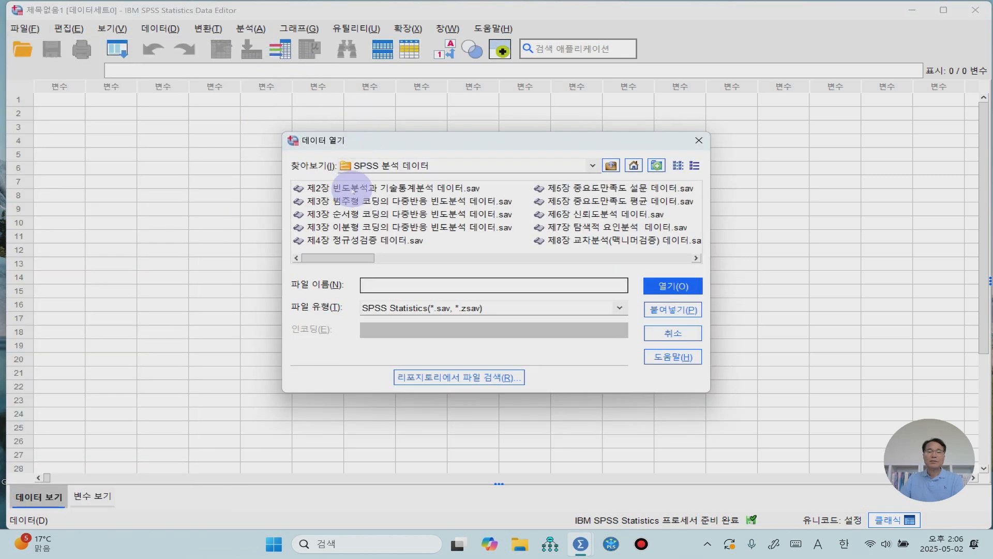
click(352, 191)
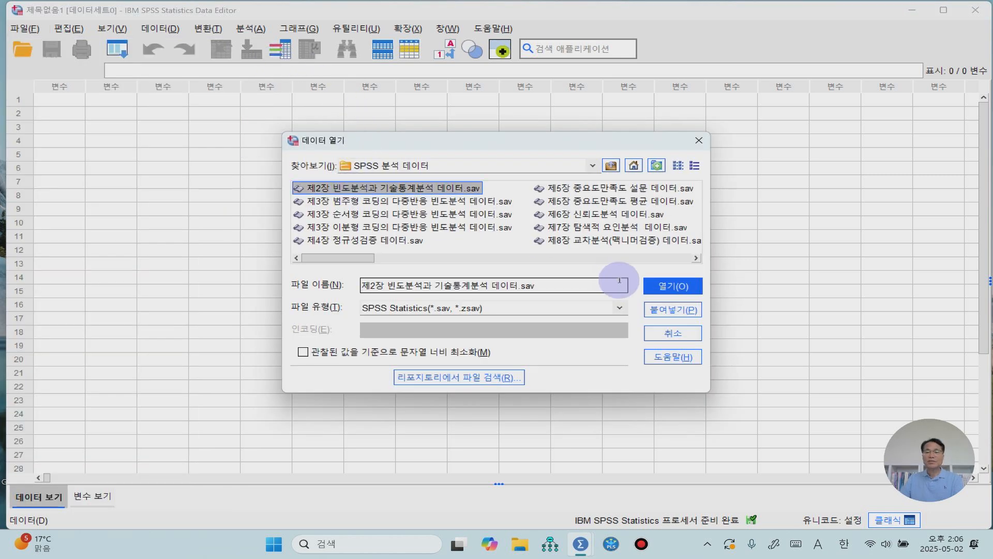
click(686, 288)
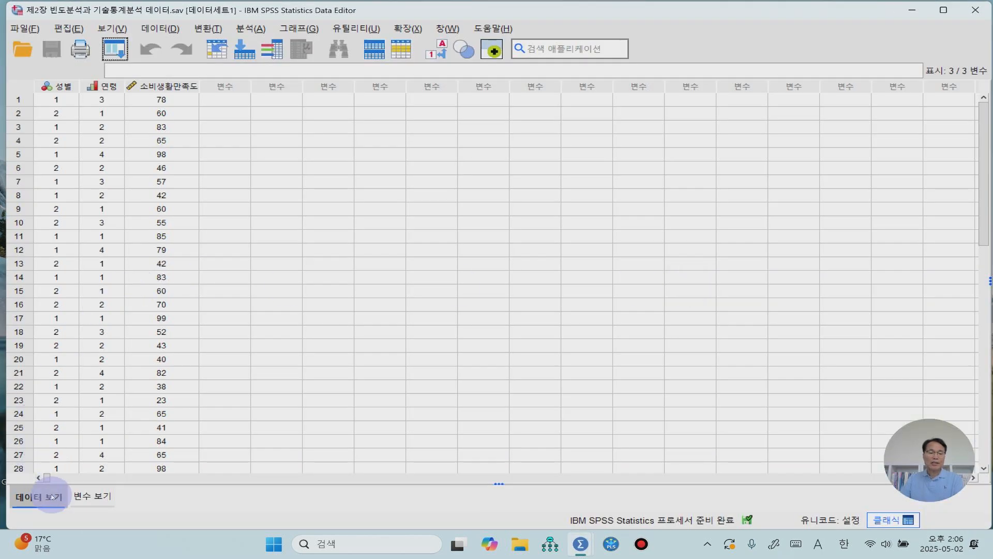
Compare the data and variable views, and widen the variable view's name column to fit 소비생활만족도
click(89, 497)
click(46, 497)
click(80, 497)
click(51, 498)
click(91, 497)
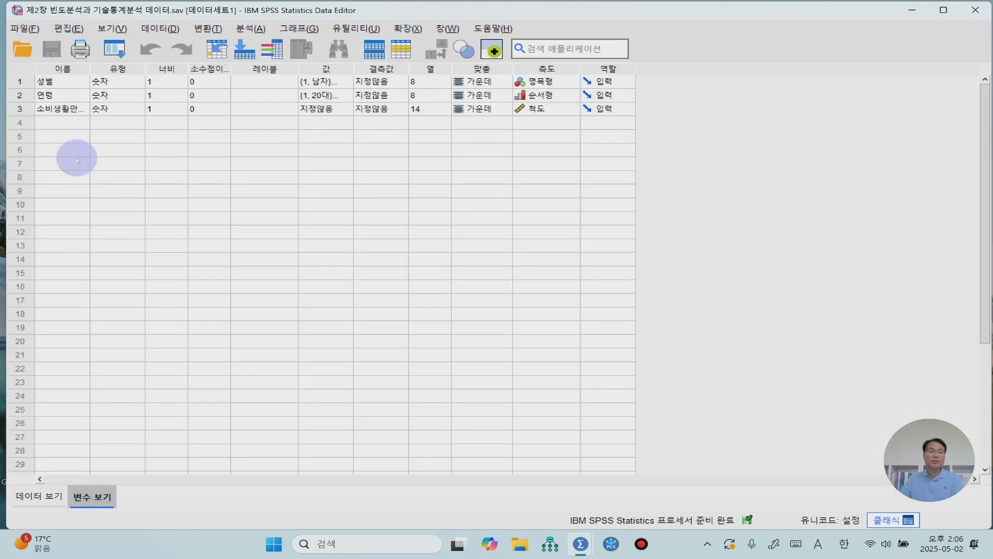
drag(88, 73, 109, 71)
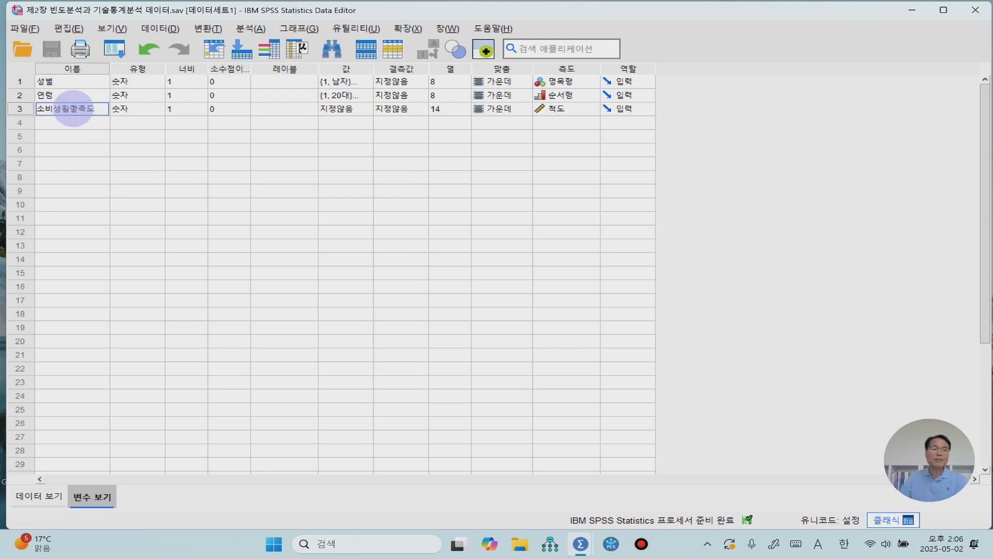
Examine the definition of the 소비생활만족도 variable and its measurement level options, keeping it as 척도 (scale)
click(26, 110)
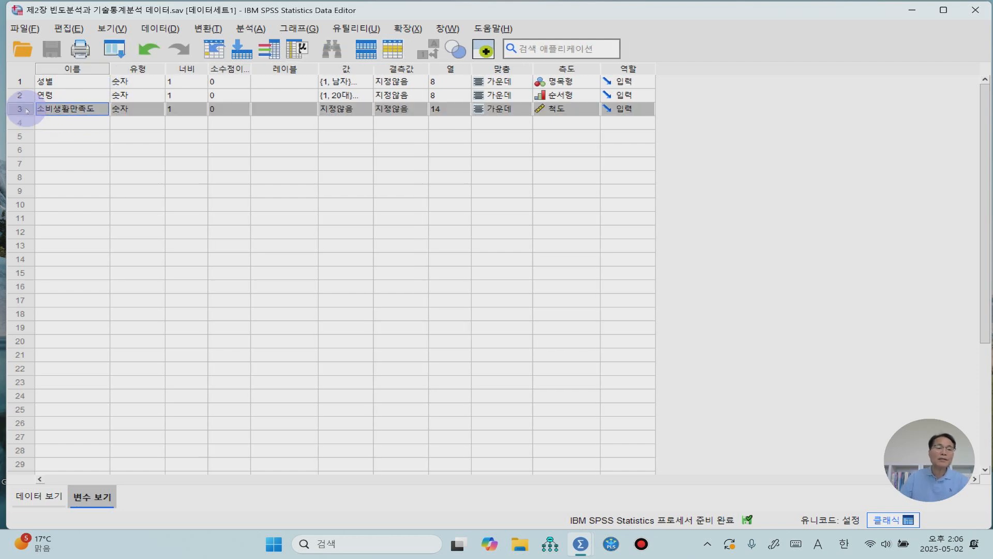
click(86, 123)
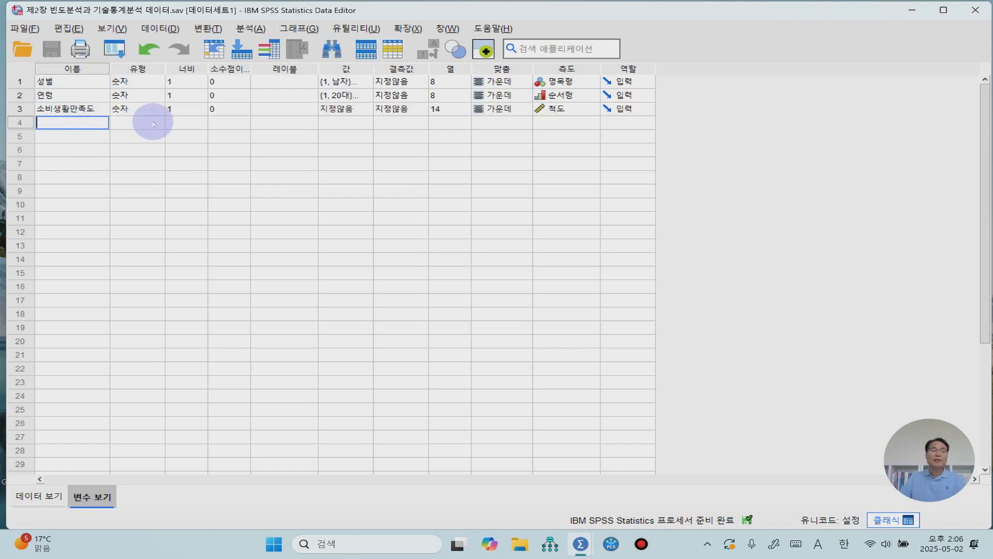
click(594, 111)
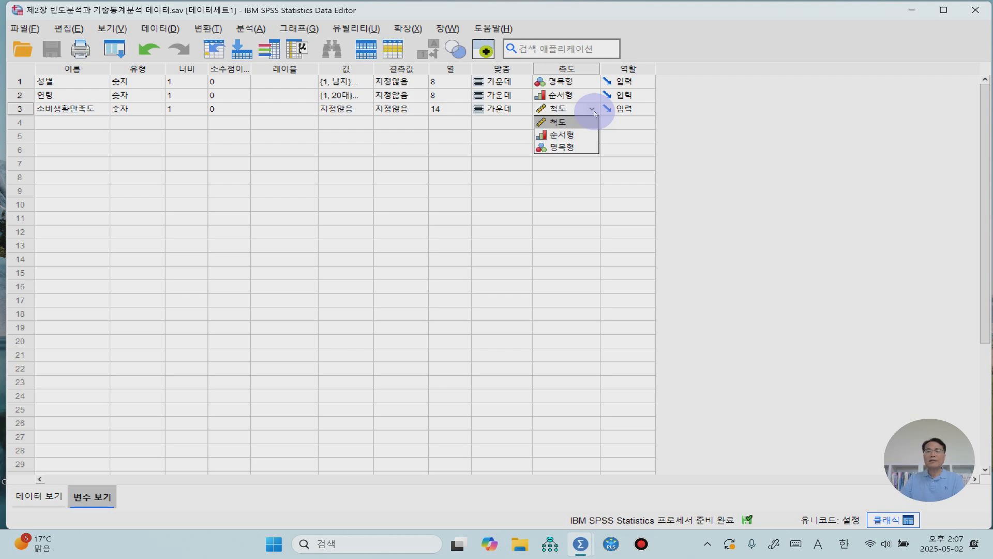
click(573, 123)
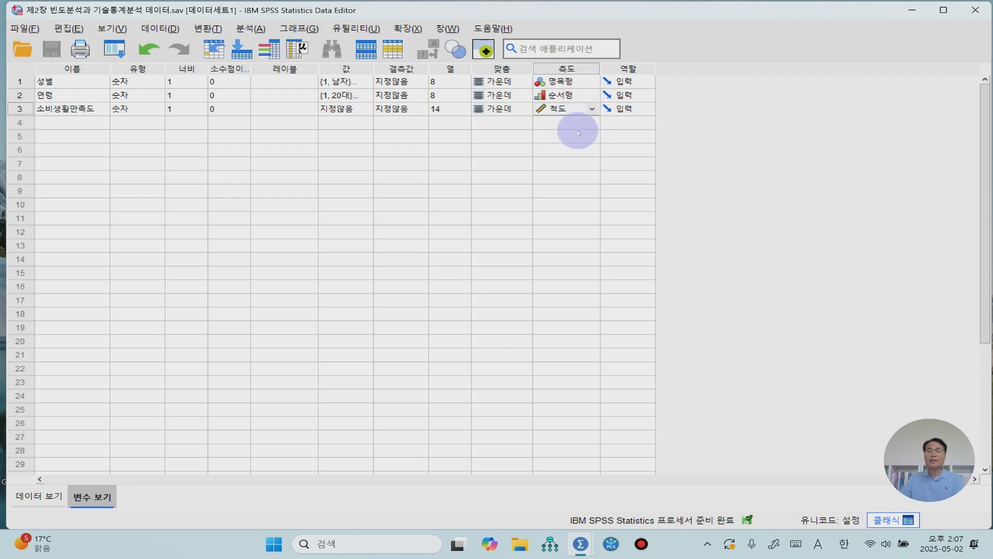
click(572, 124)
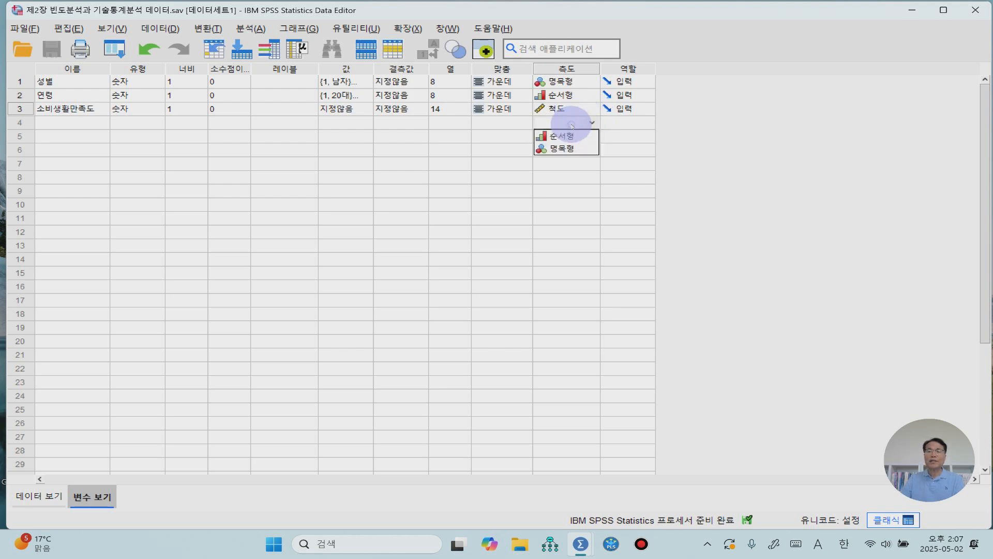
click(408, 163)
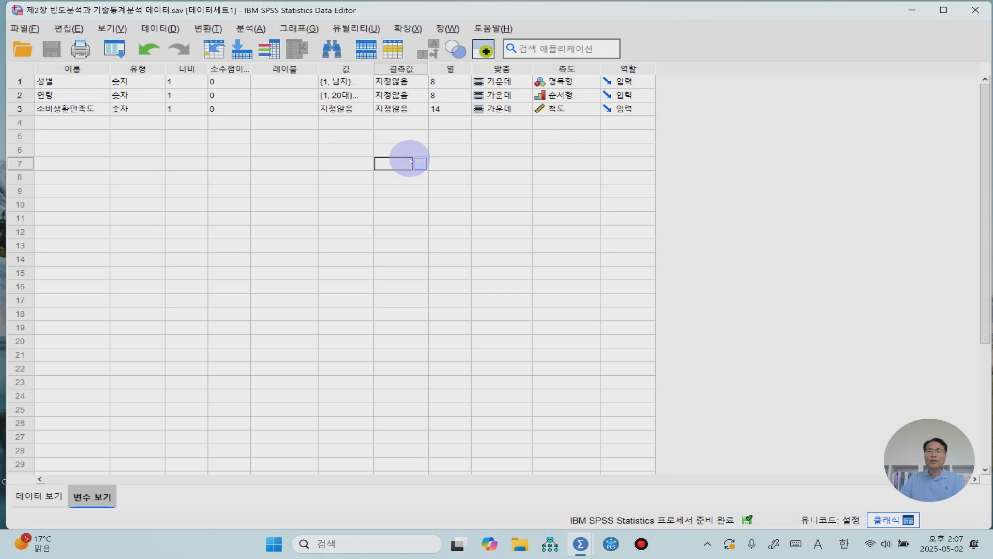
click(28, 107)
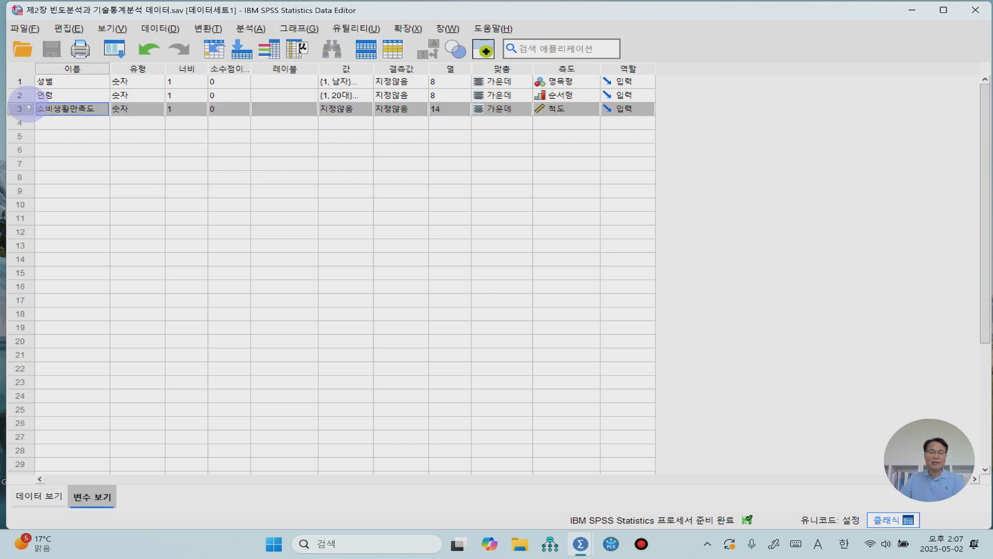
Return to the data view and examine the values in the 소비생활만족도 column
click(42, 498)
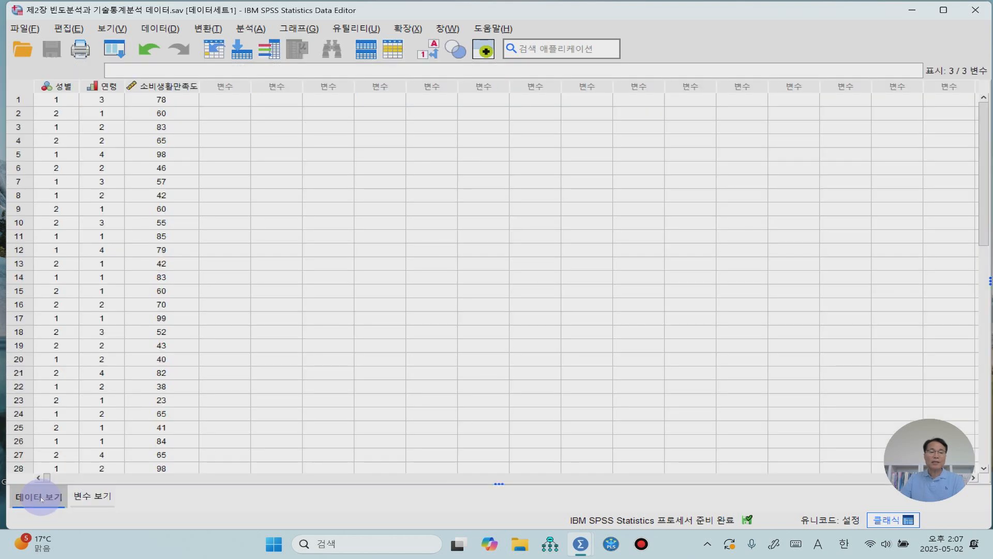
click(160, 86)
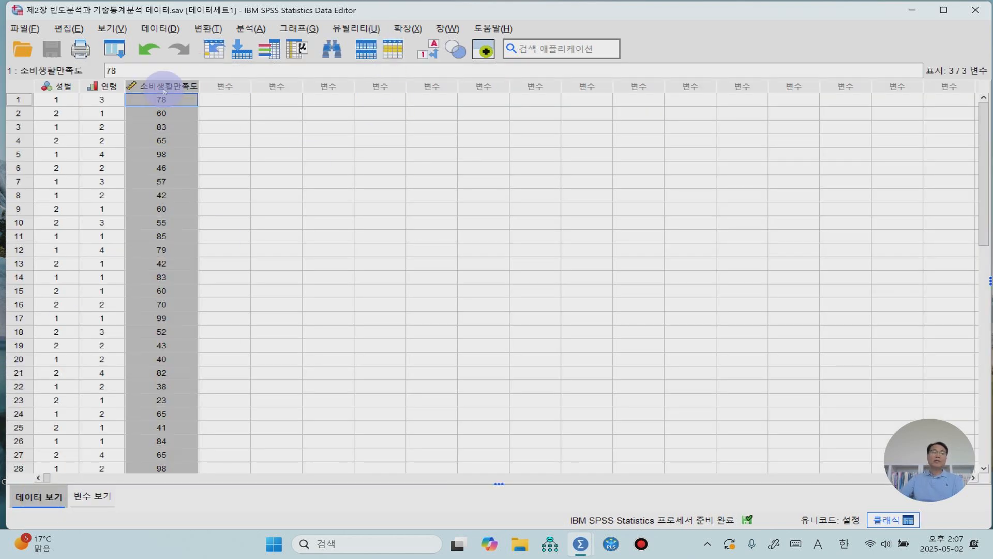
click(237, 103)
Start a Descriptives (기술통계) analysis and add 소비생활만족도 as the variable to analyze
click(250, 29)
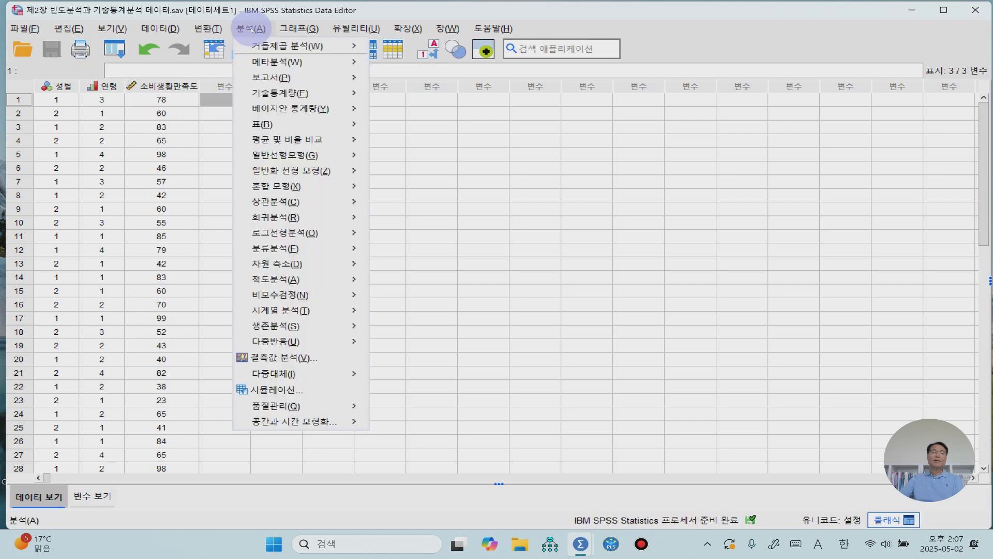
mouse_move(271, 102)
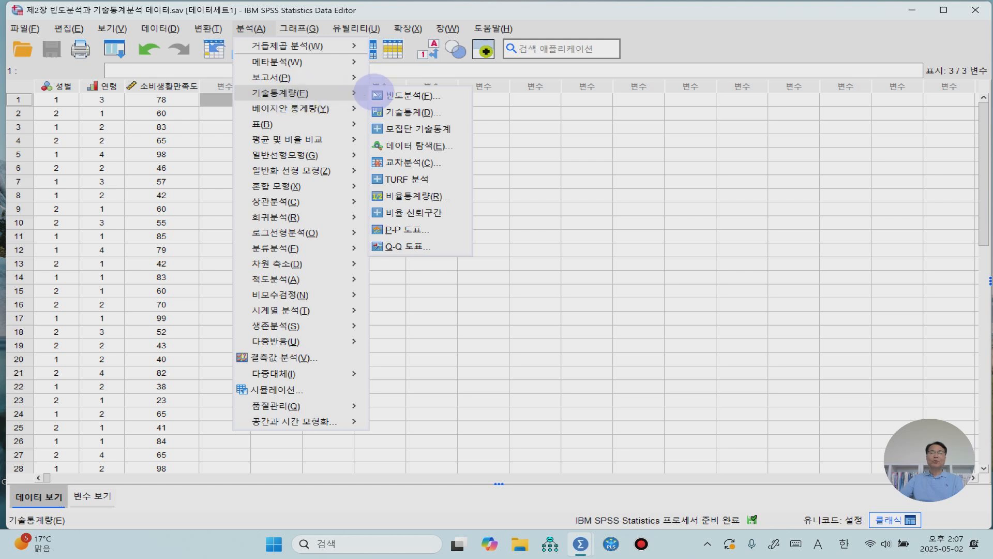
click(412, 113)
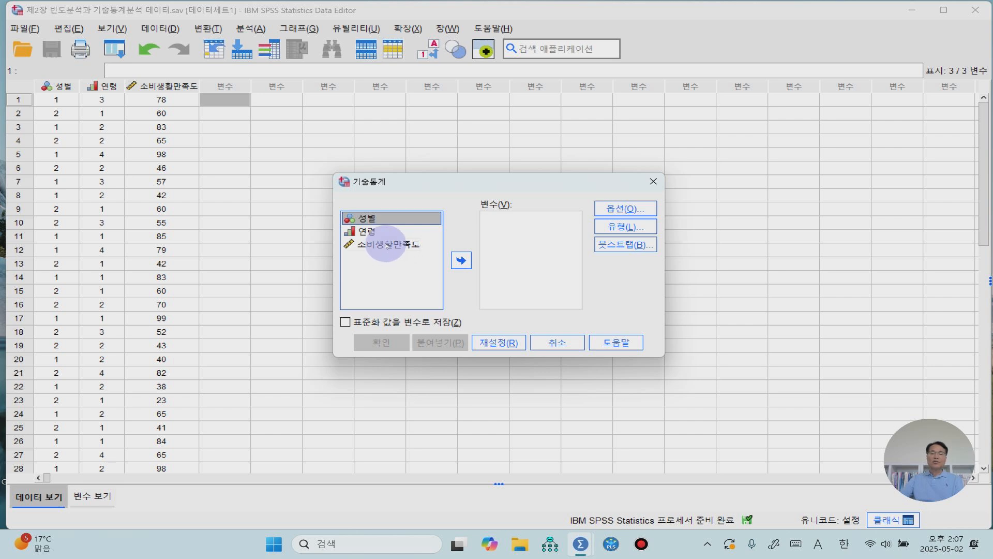
click(388, 245)
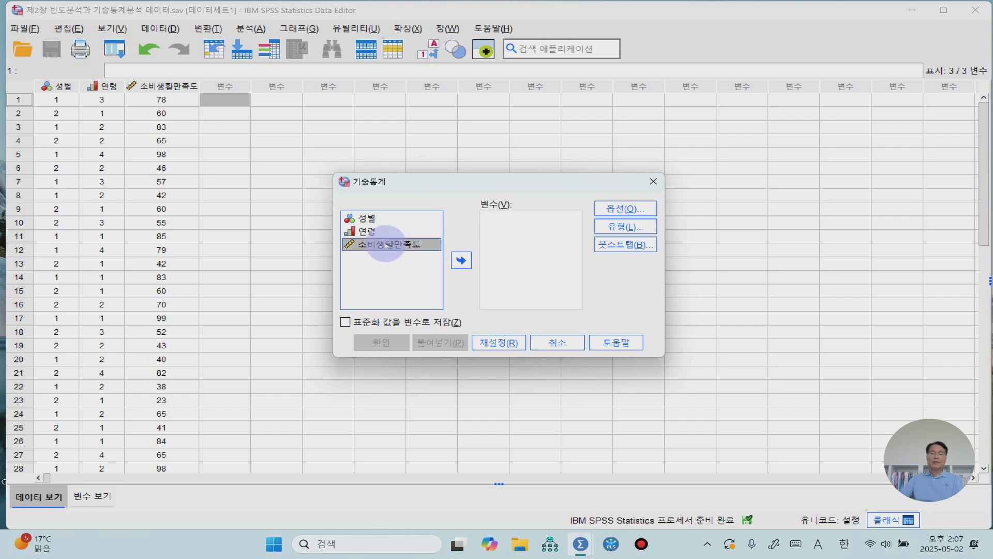
click(462, 261)
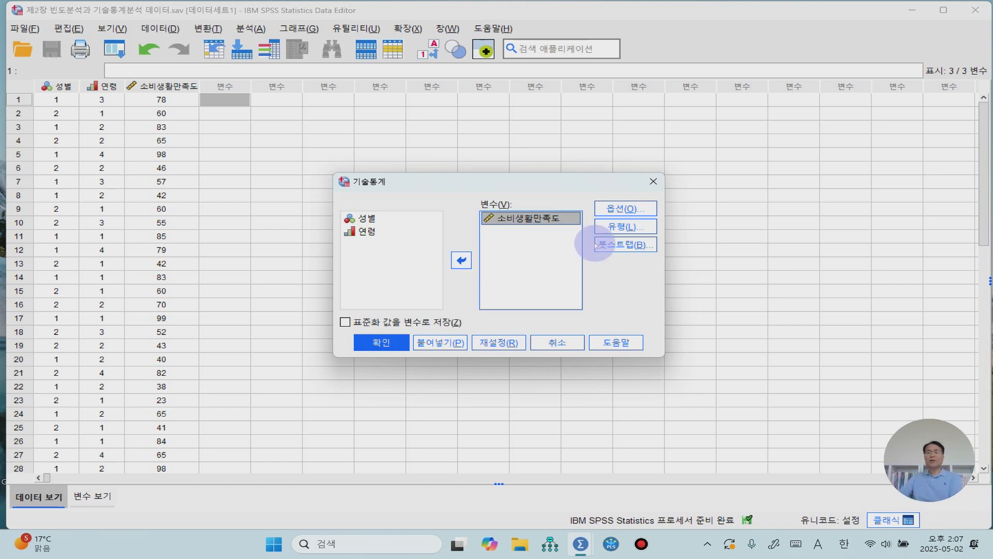
In the Descriptives options, keep mean, standard deviation, minimum and maximum selected
click(617, 210)
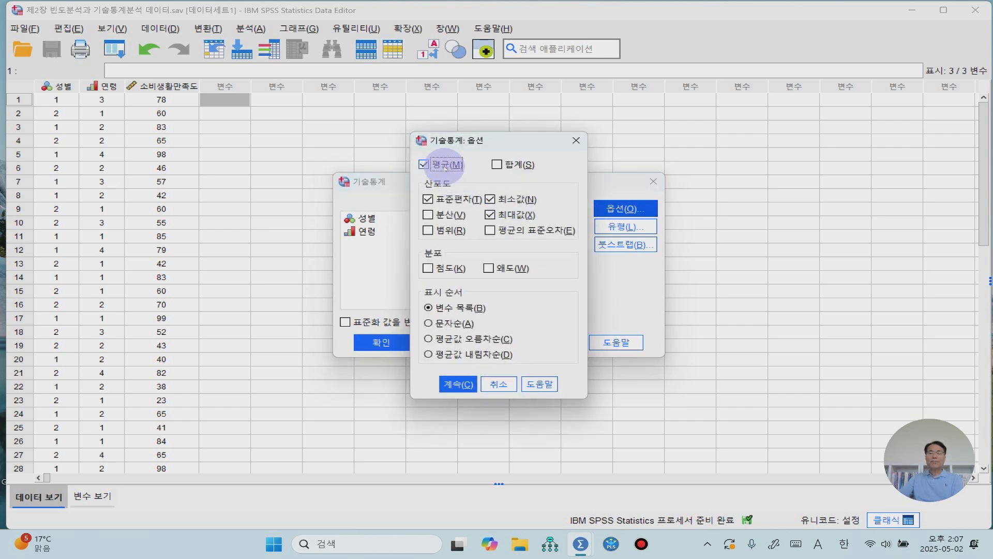
click(445, 201)
click(444, 201)
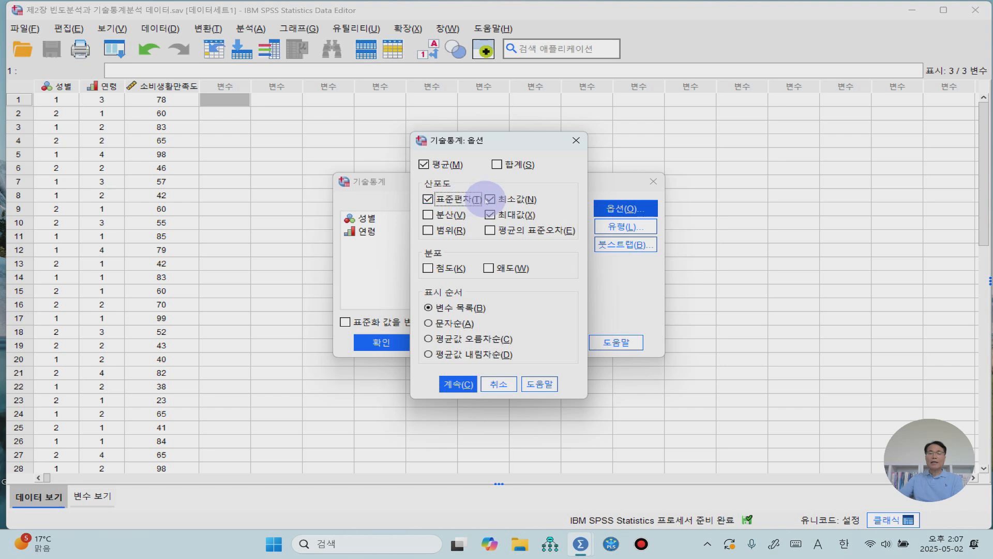
click(488, 200)
click(488, 201)
click(488, 215)
click(488, 215)
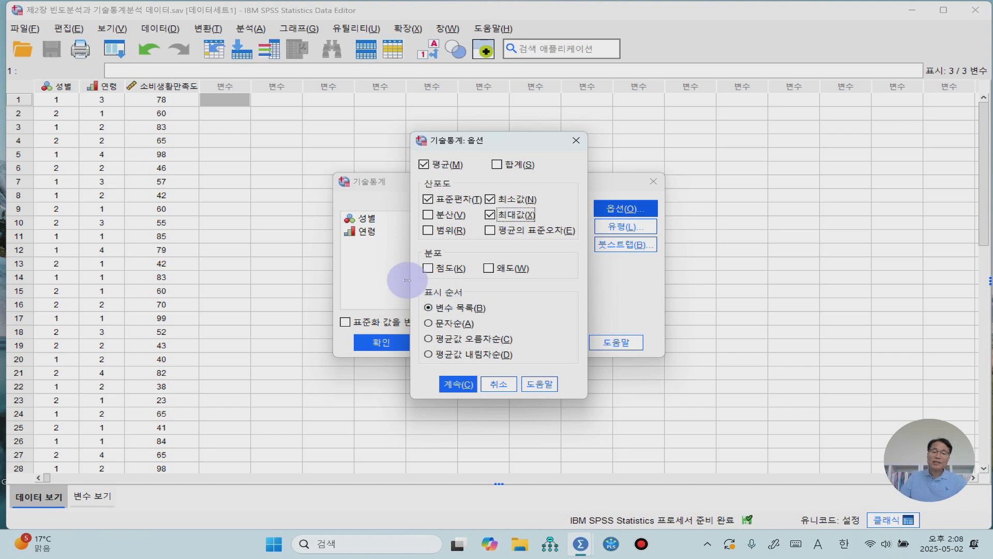
click(428, 268)
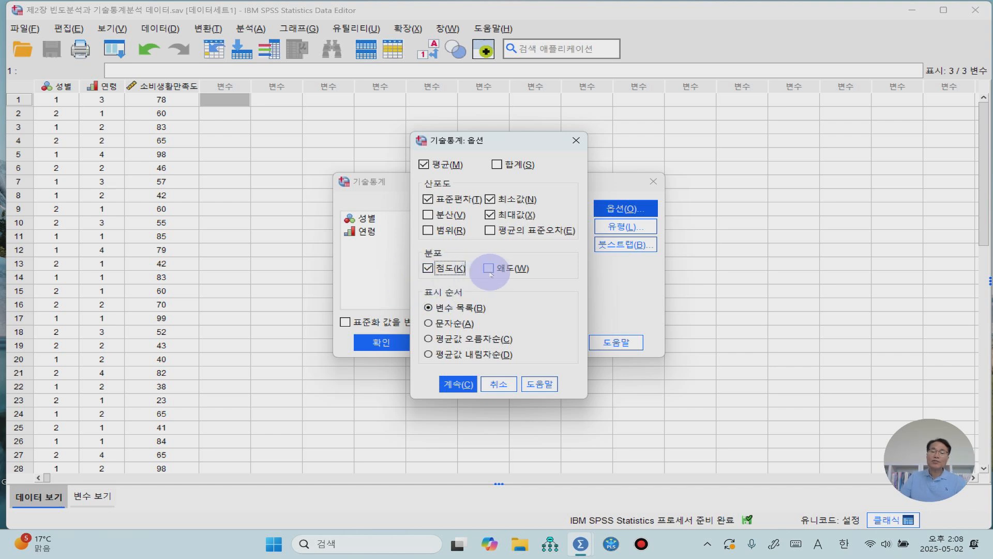
click(490, 270)
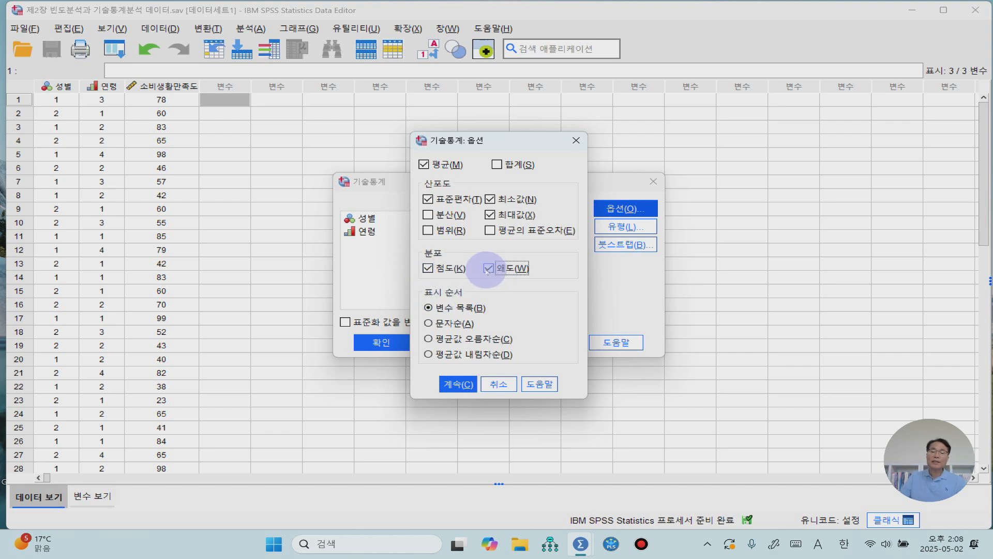
click(428, 269)
click(490, 269)
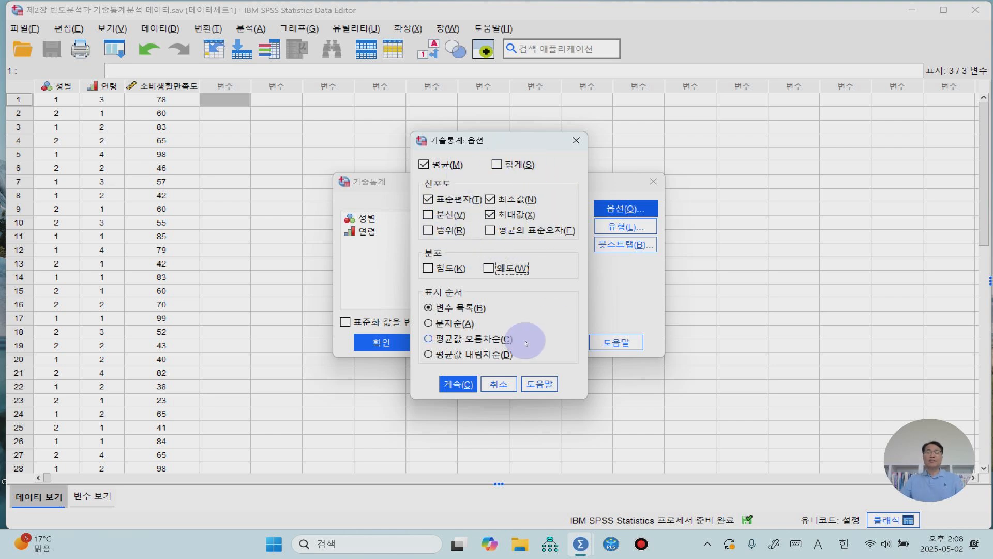
Accept the statistics options and run the descriptive analysis of 소비생활만족도
click(462, 386)
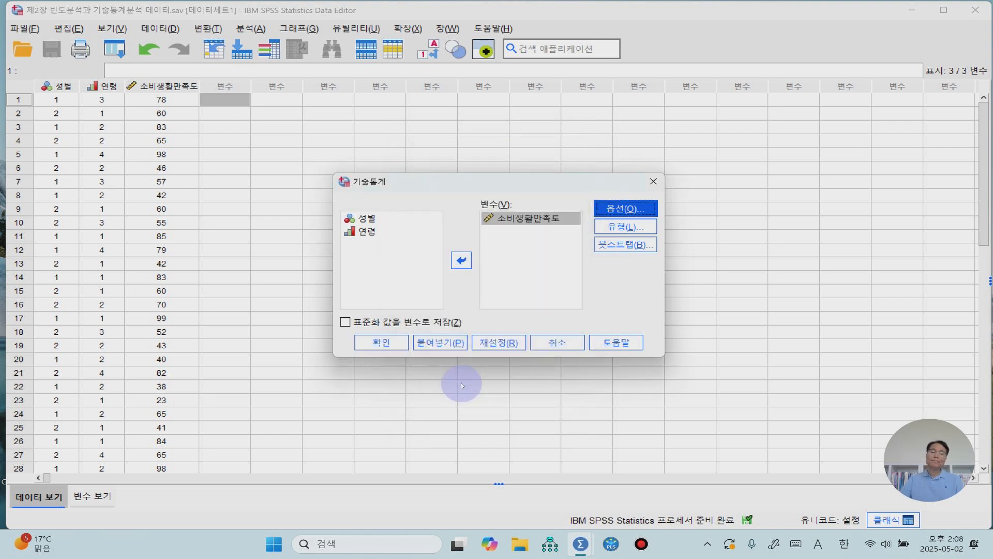
click(386, 345)
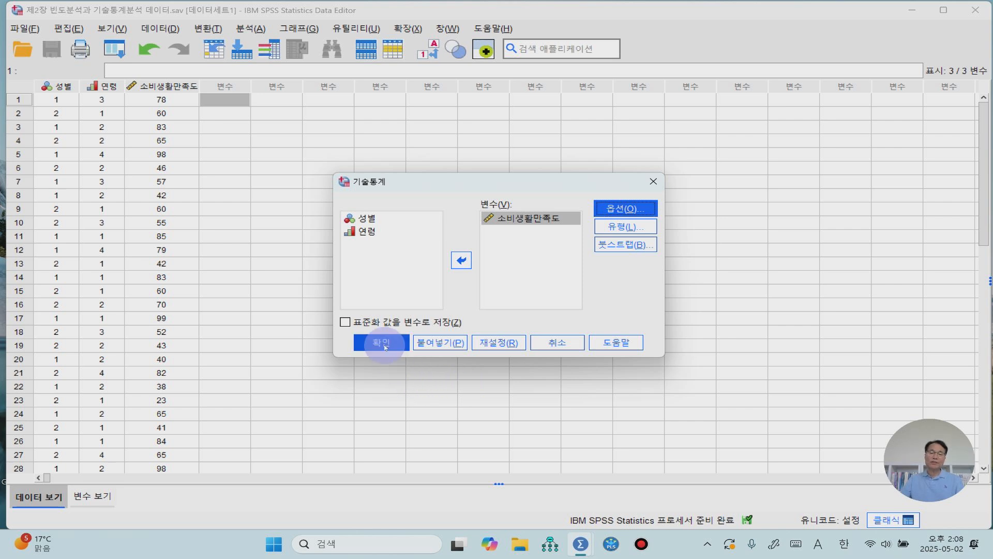
click(385, 345)
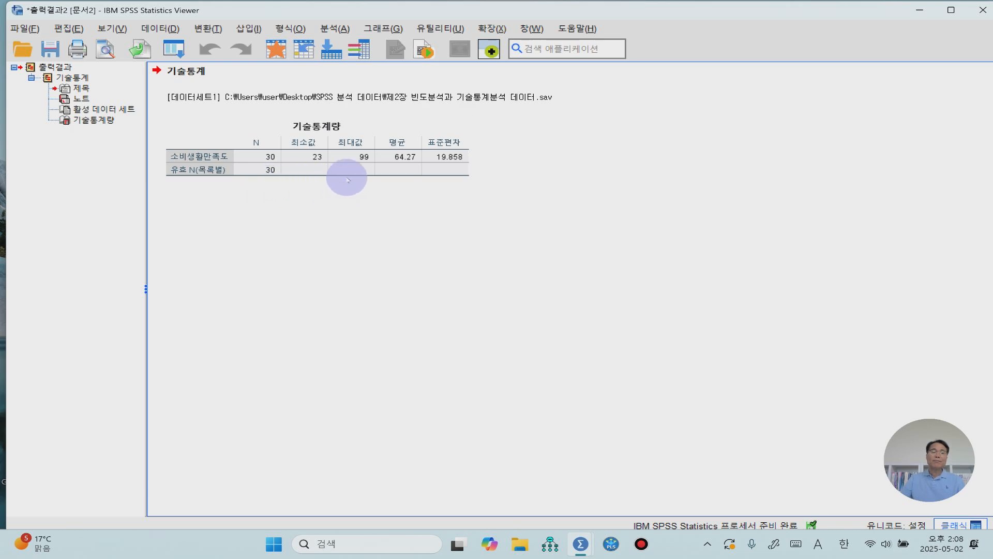
Examine the minimum, maximum, mean and standard deviation of 소비생활만족도 in the descriptive statistics output table
click(349, 175)
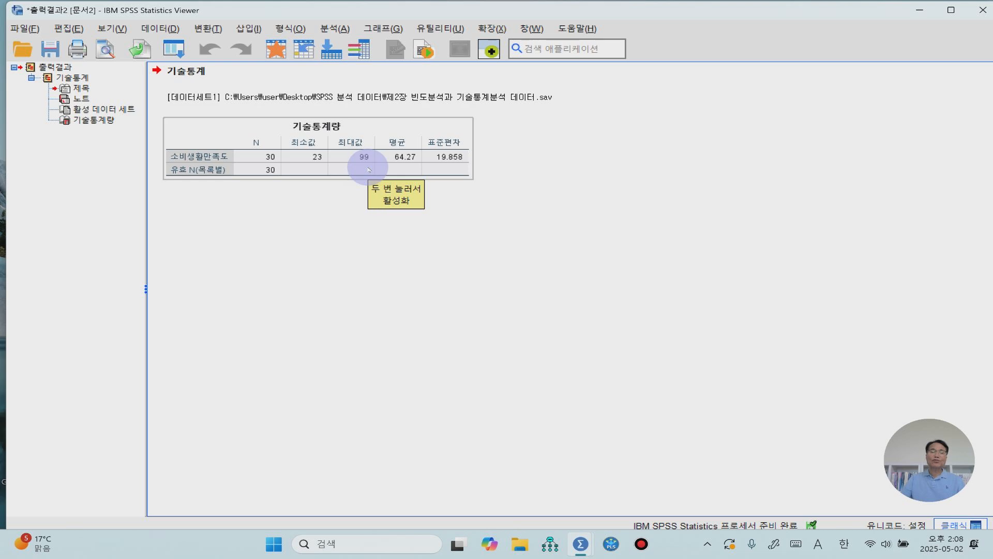
click(425, 205)
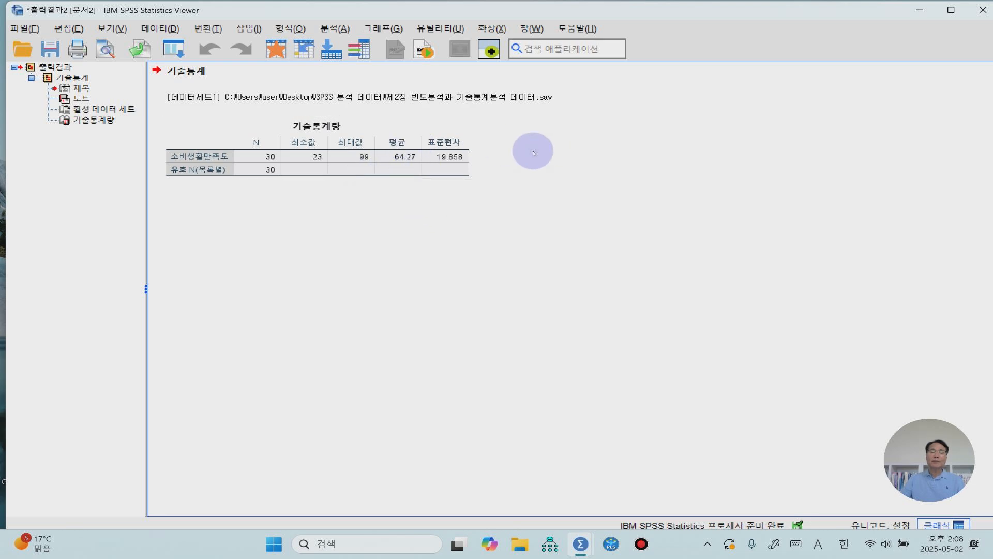
click(443, 160)
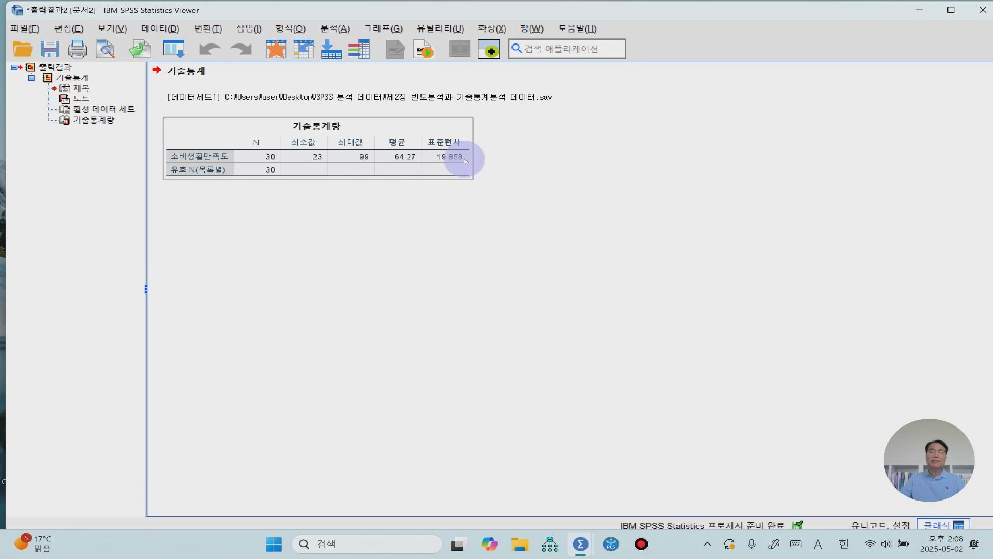
click(606, 171)
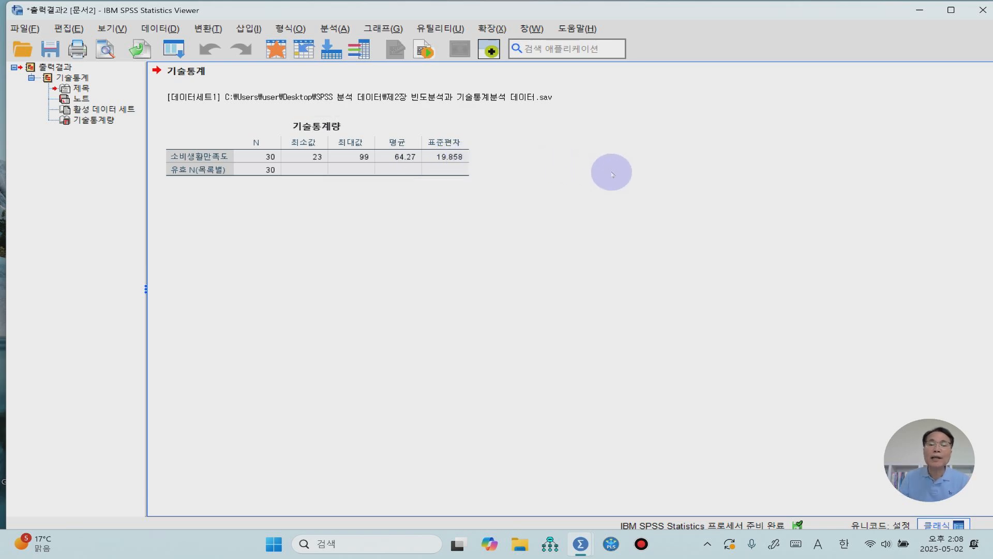